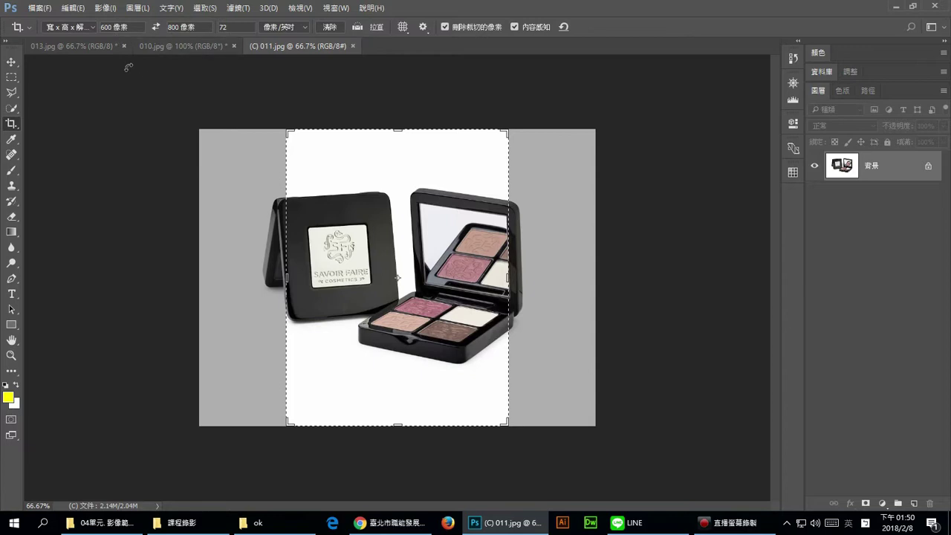
- Swap the crop to 800 × 600 px and fit the landscape frame around both compacts
left_click(156, 27)
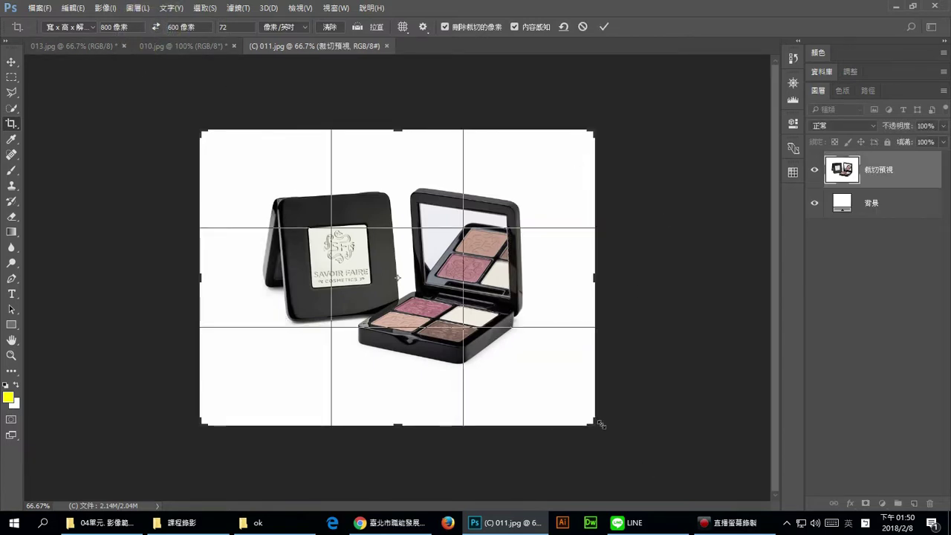
mouse_move(596, 421)
left_mouse_down()
mouse_move(582, 387)
mouse_move(590, 386)
left_mouse_up()
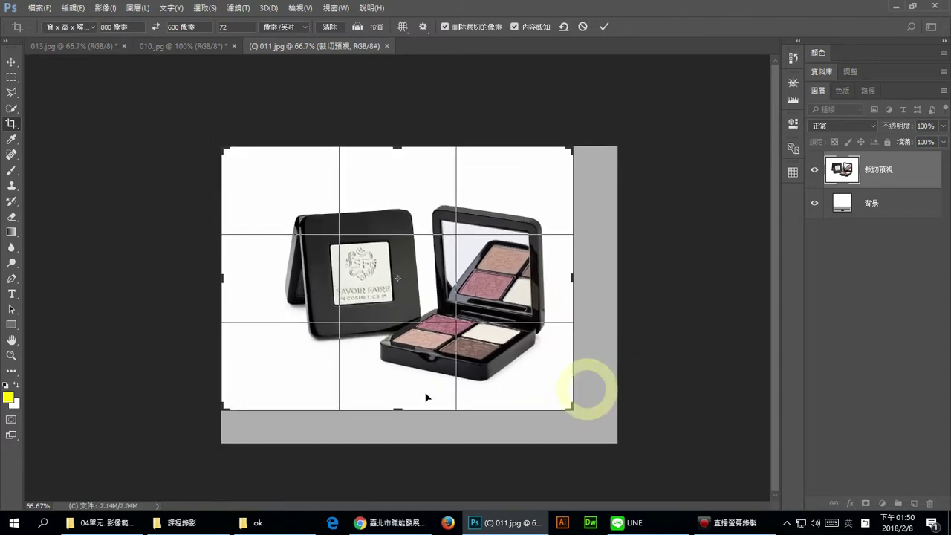
left_click_drag(399, 292, 371, 298)
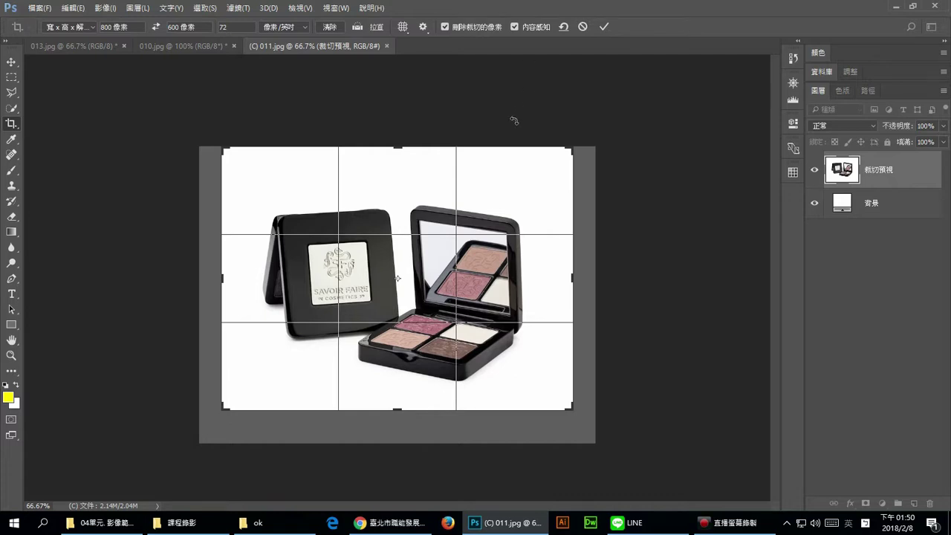
- Apply the crop to 011.jpg, then drag 012.jpg from Explorer into Photoshop
left_click(603, 27)
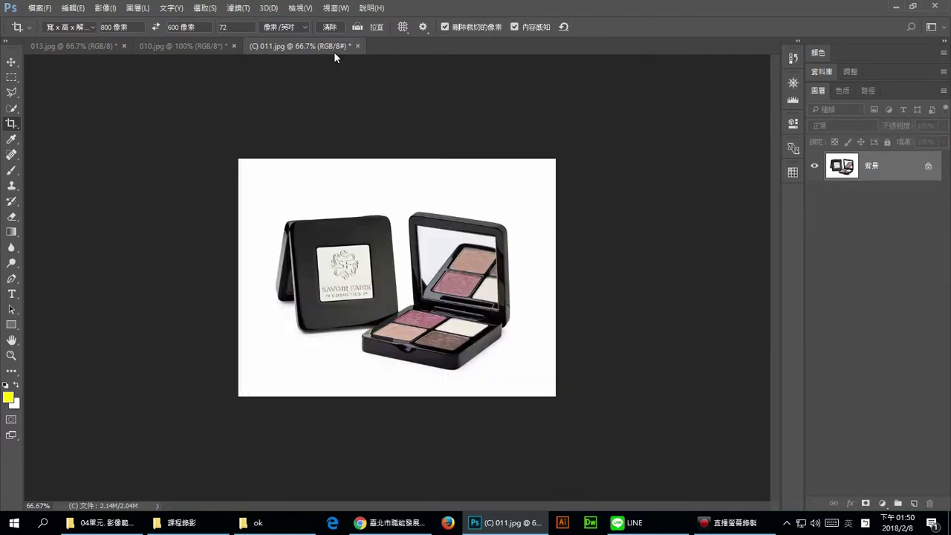
left_click(104, 522)
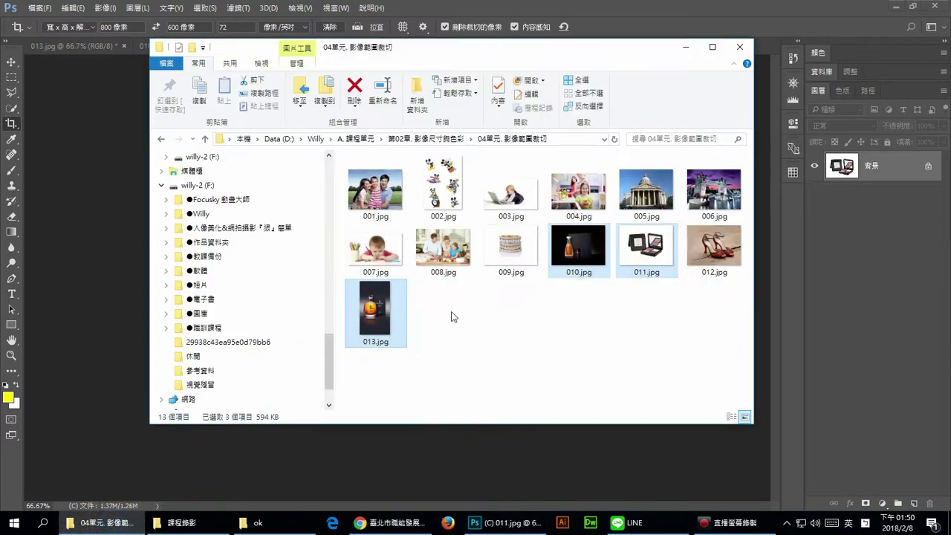
left_click(530, 325)
mouse_move(738, 265)
left_mouse_down()
mouse_move(463, 59)
mouse_move(628, 30)
left_mouse_up()
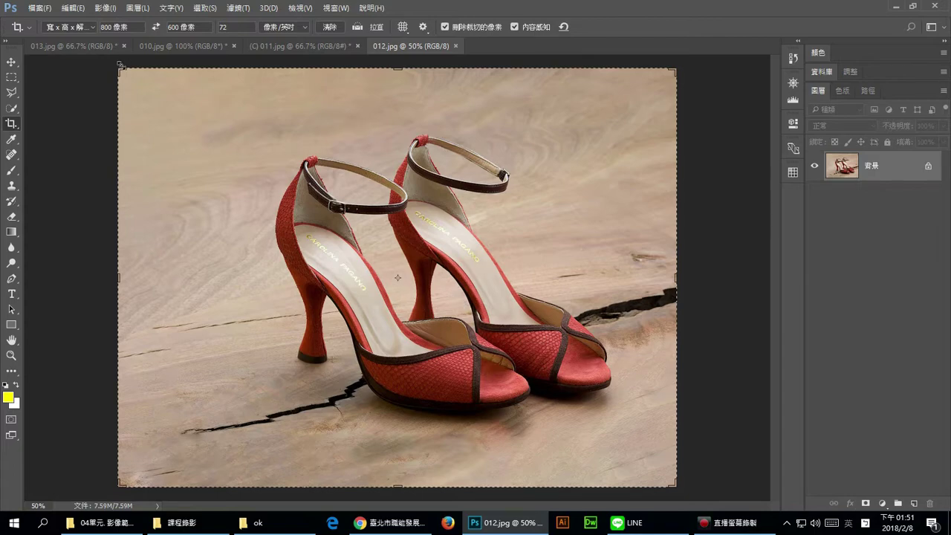
mouse_move(119, 69)
left_mouse_down()
mouse_move(242, 149)
mouse_move(132, 89)
left_mouse_up()
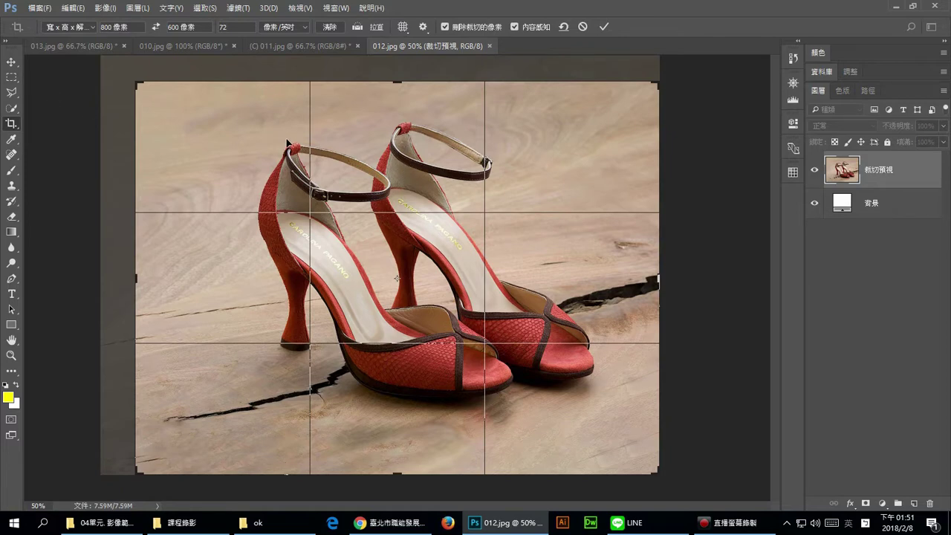
left_click(582, 28)
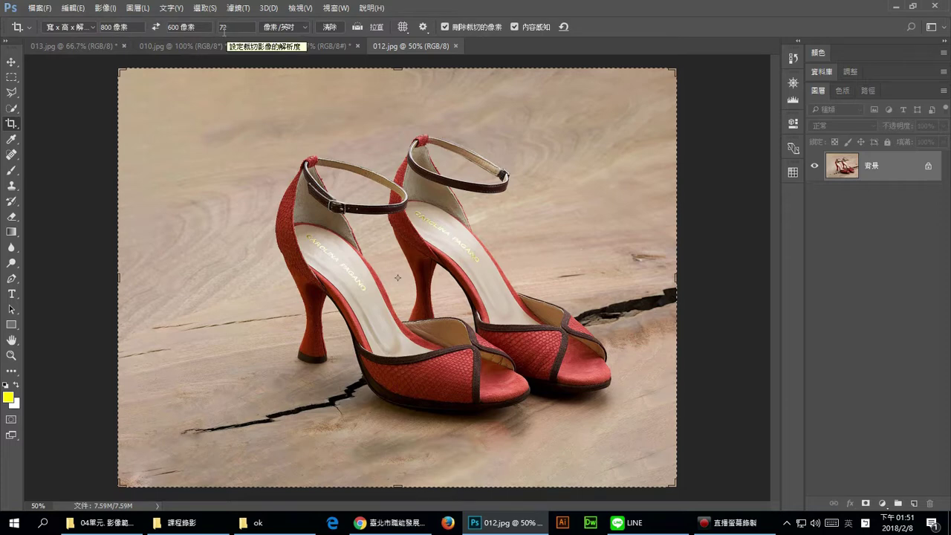
- Save the current crop size as the preset '800 x 600 像素 72 ppi'
left_click(93, 26)
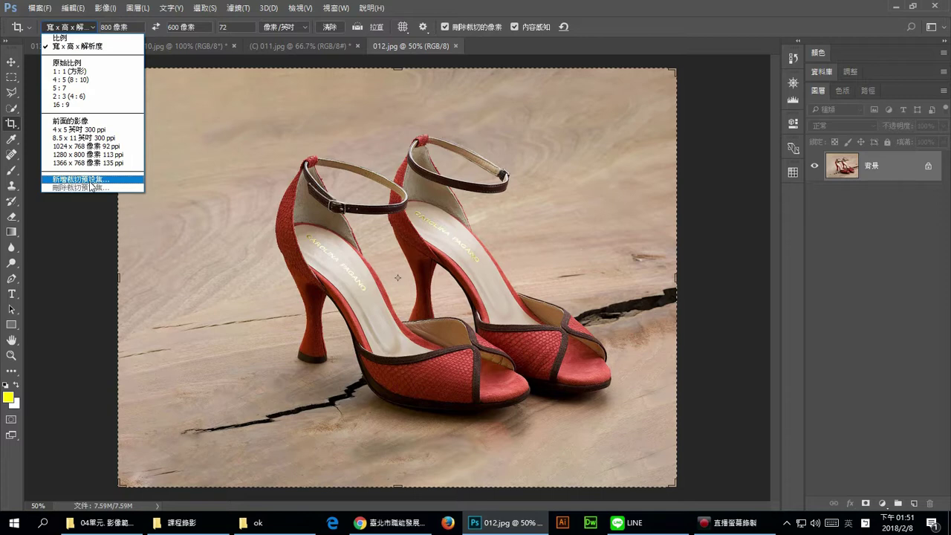
left_click(89, 180)
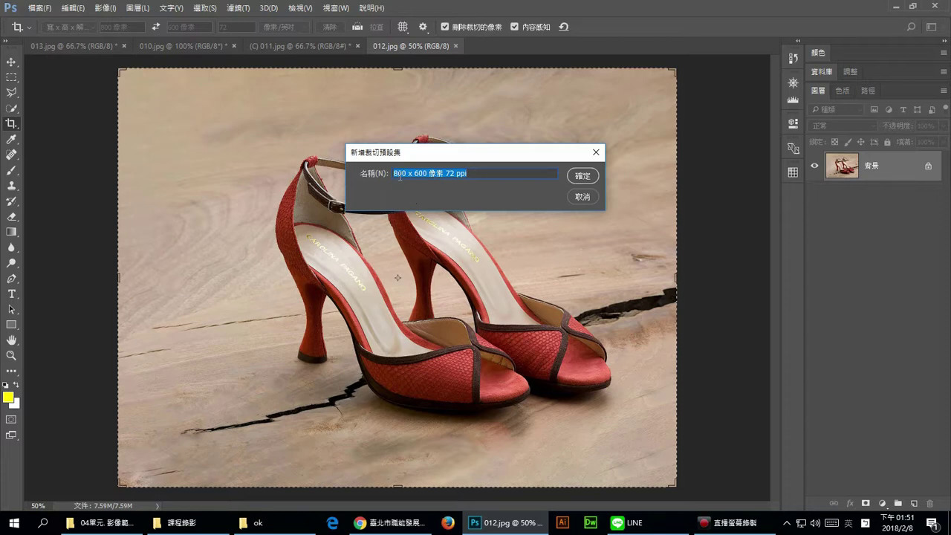
left_click(583, 178)
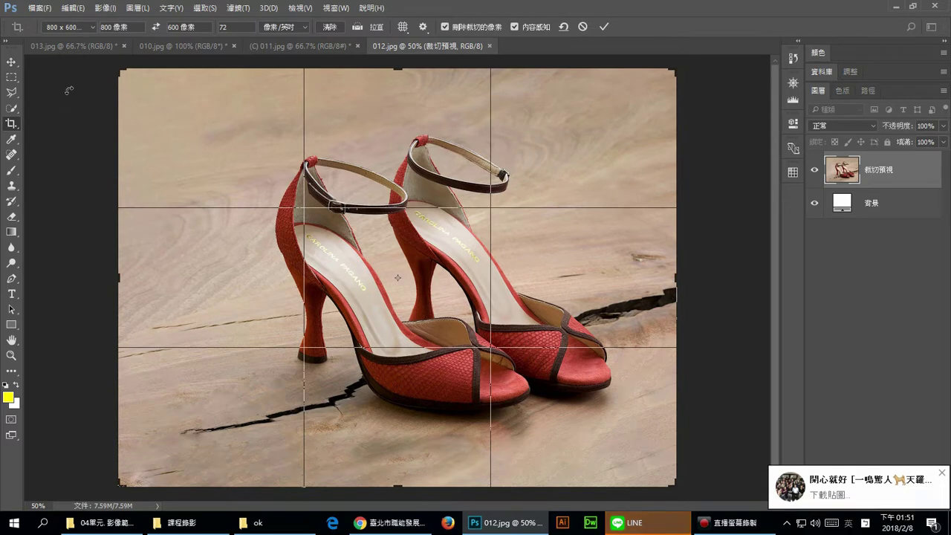
- Check the saved preset in the list, then clear the fixed crop width, height and resolution
left_click(92, 27)
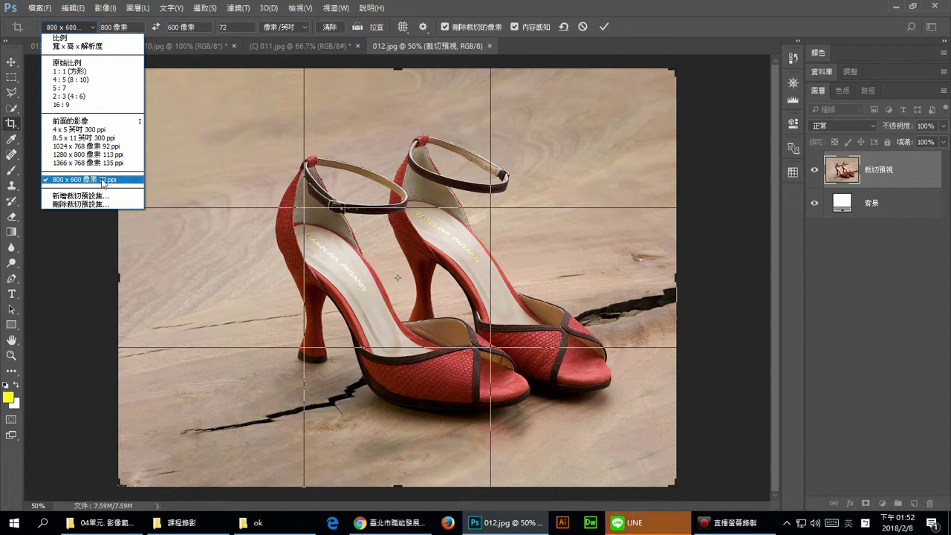
left_click(52, 296)
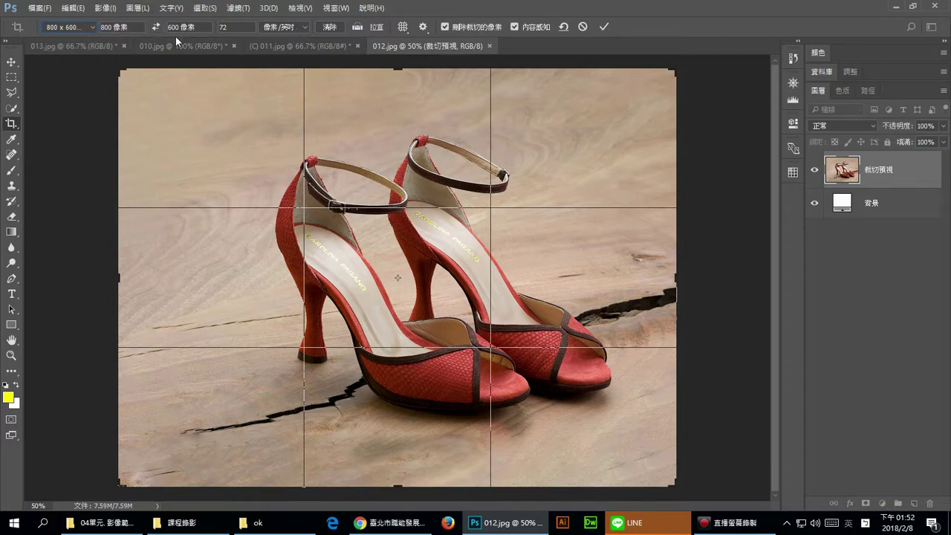
left_click(328, 27)
left_click(328, 27)
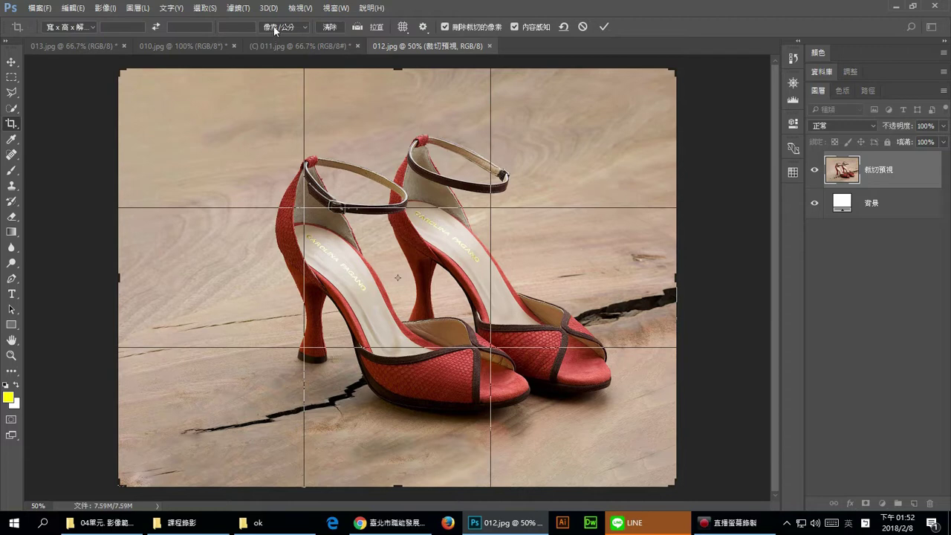
- Preview a free crop trimming the top and left edges, then cancel it
left_click(93, 27)
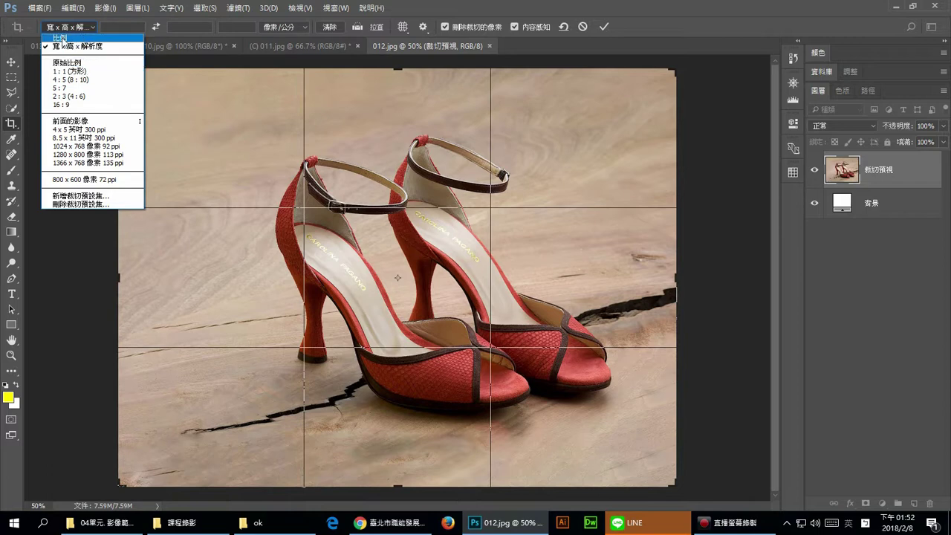
left_click(53, 275)
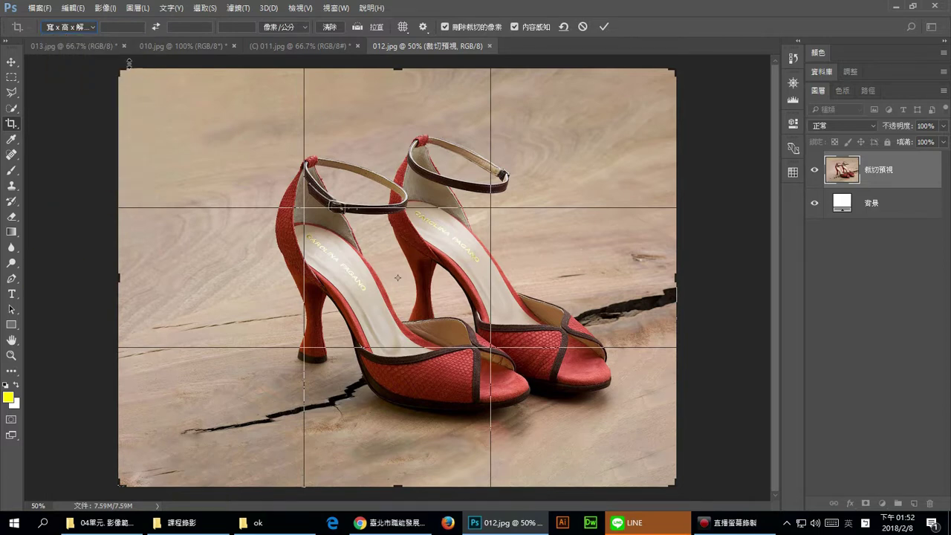
left_click_drag(397, 69, 397, 94)
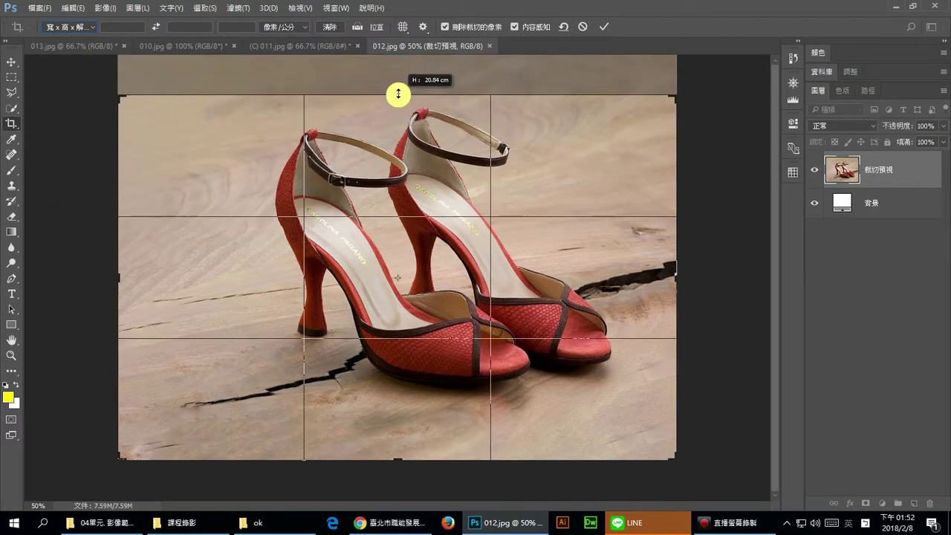
left_click_drag(125, 274, 177, 275)
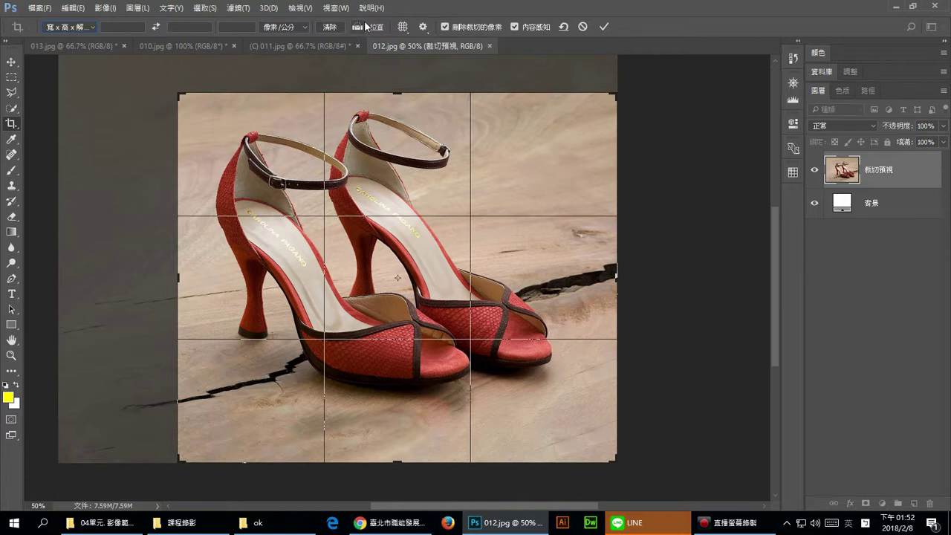
left_click(582, 27)
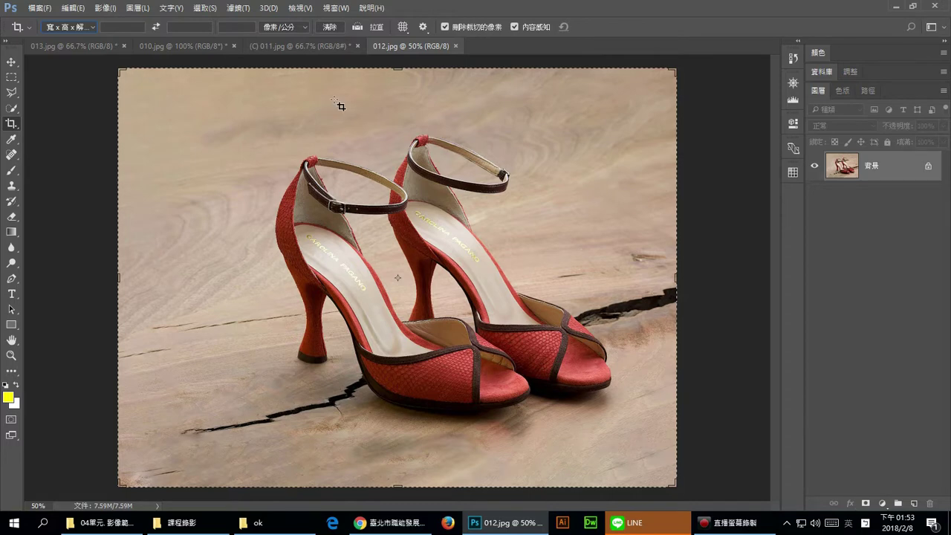
left_click(357, 27)
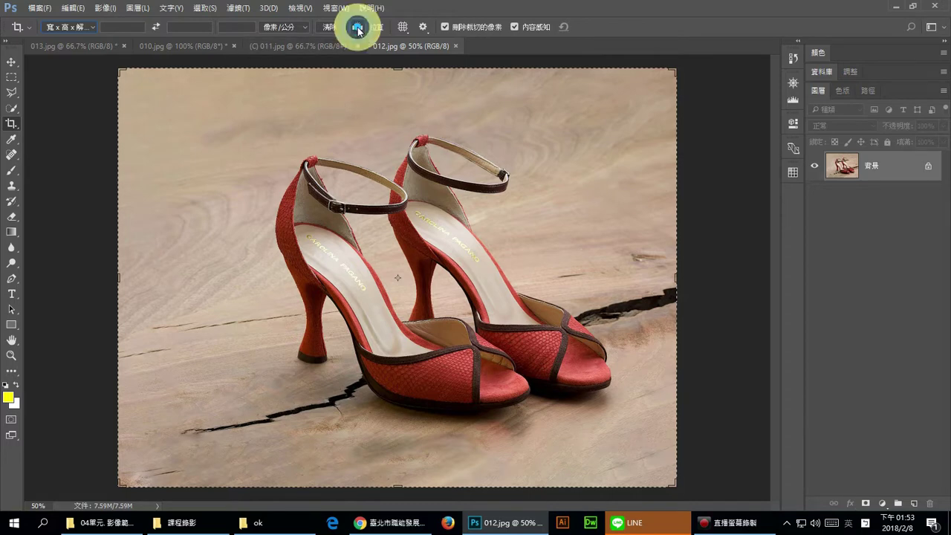
left_click_drag(182, 429, 684, 274)
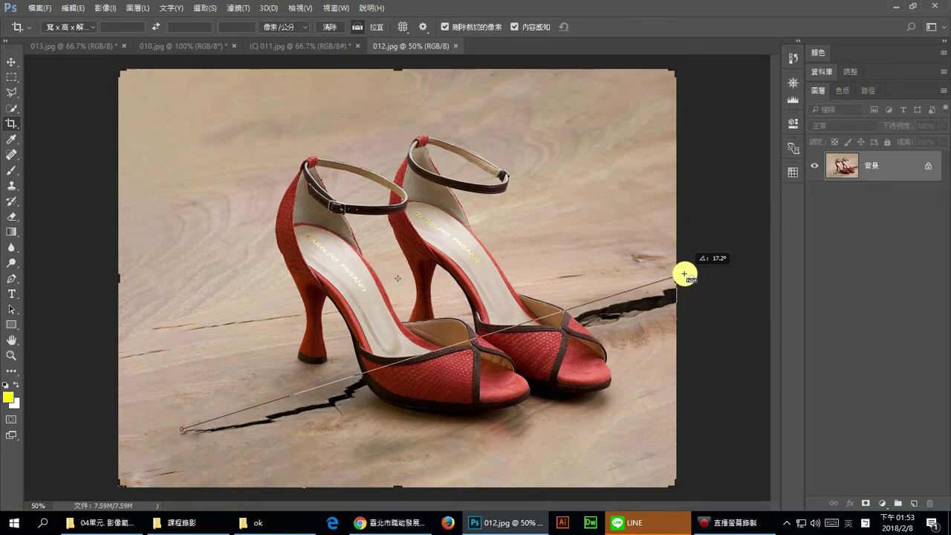
left_click_drag(684, 274, 680, 279)
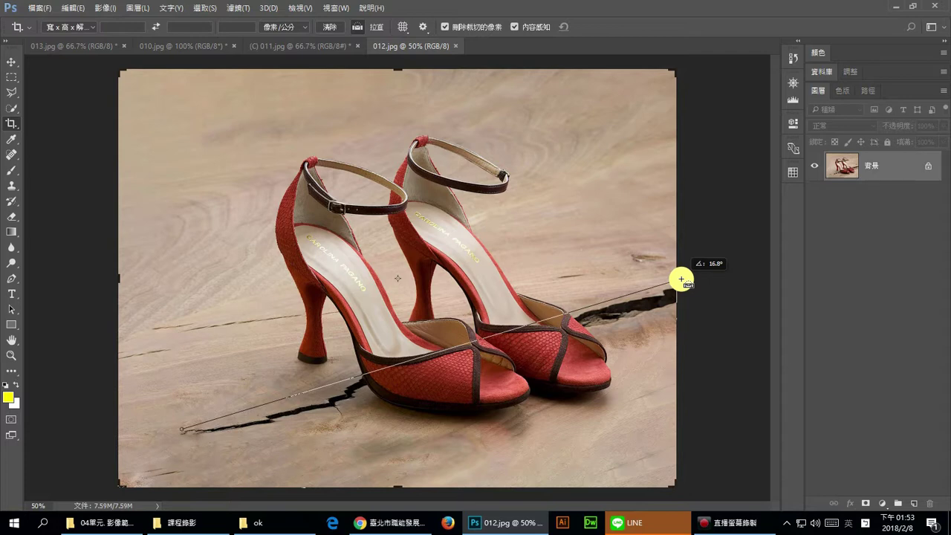
left_click_drag(680, 279, 681, 278)
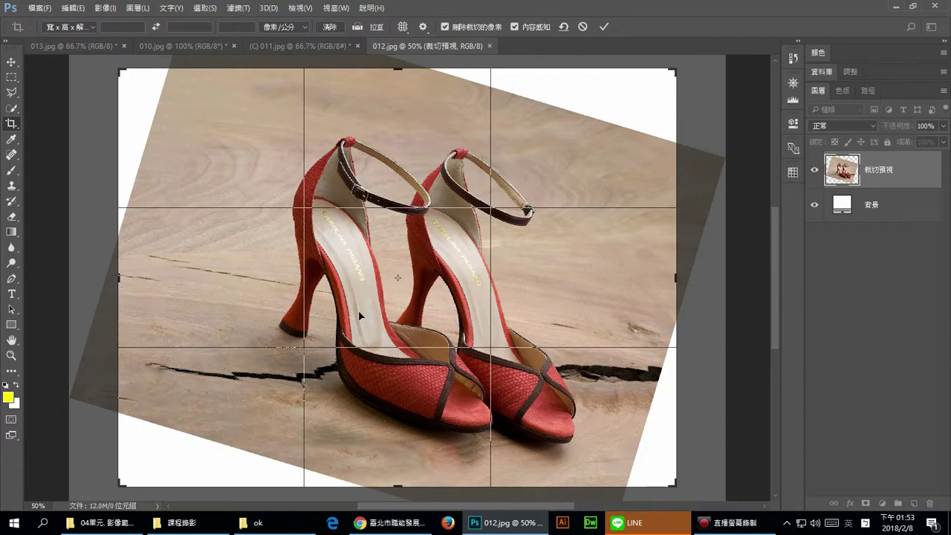
key("Return")
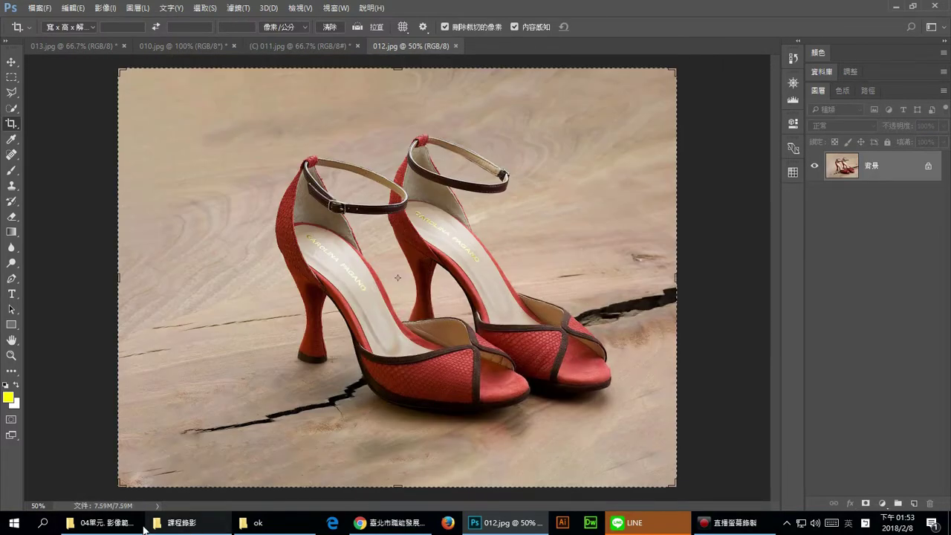
- Select 002.jpg in the Explorer photo folder and open it in Photoshop
left_click(100, 522)
left_click(442, 186)
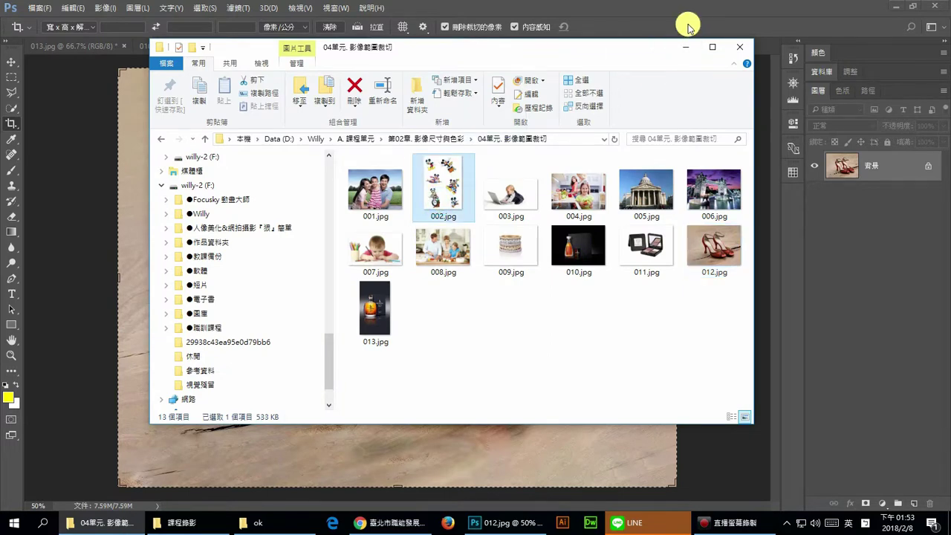
key("Return")
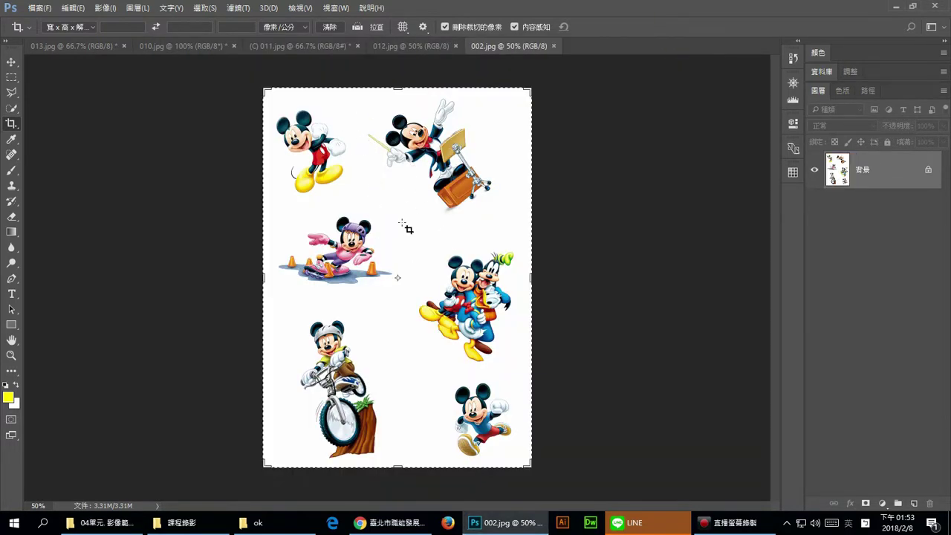
- Straighten 002.jpg with a line from the suitcase and tighten the crop around conductor Mickey
left_click(358, 26)
left_click(474, 196)
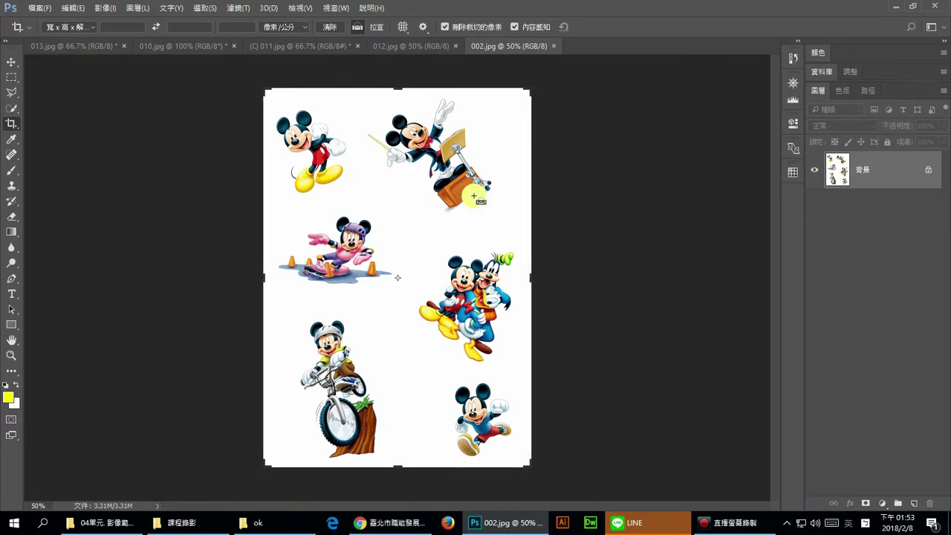
left_click_drag(474, 195, 401, 118)
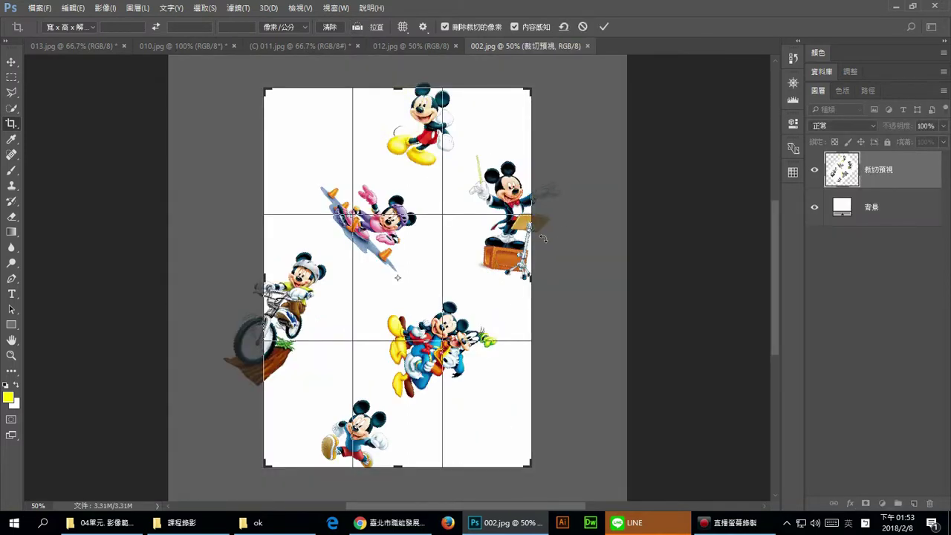
left_click_drag(404, 303, 317, 300)
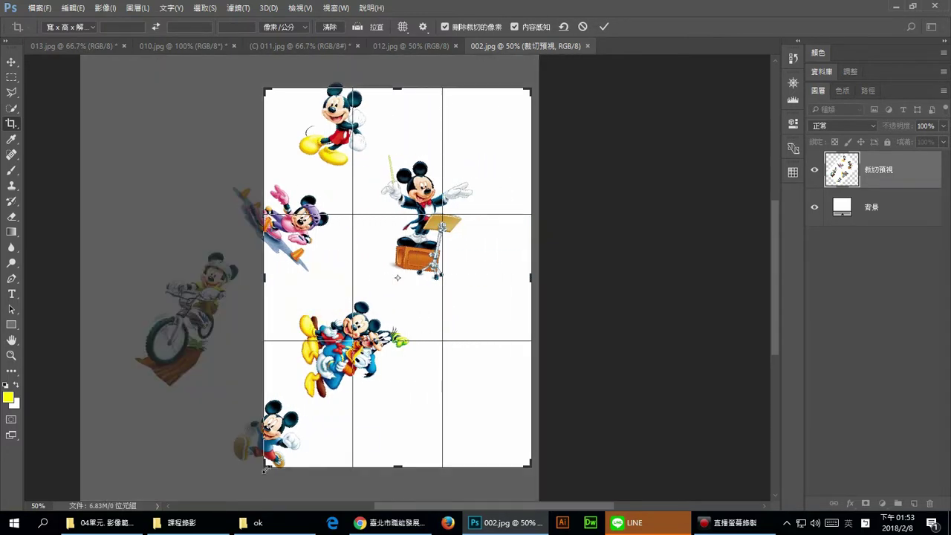
mouse_move(266, 470)
left_mouse_down()
mouse_move(320, 398)
mouse_move(307, 381)
left_mouse_up()
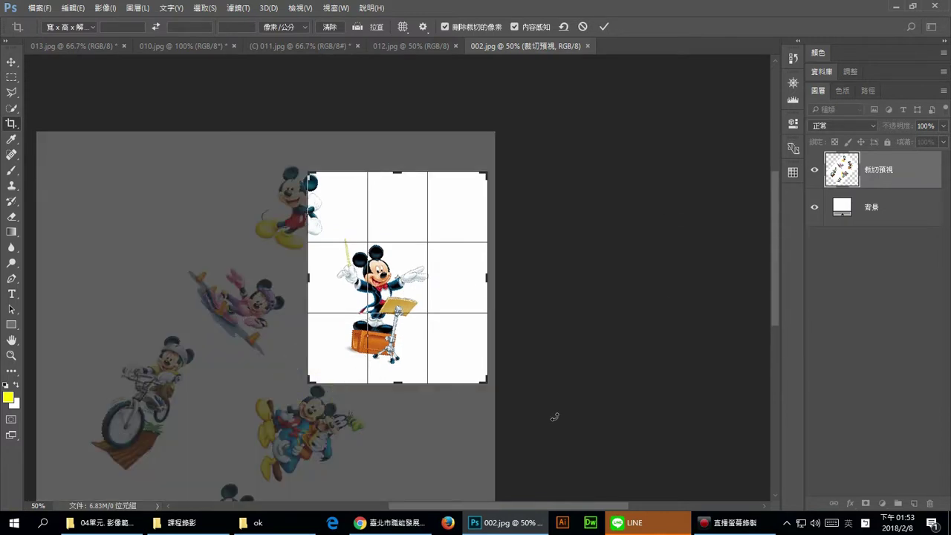